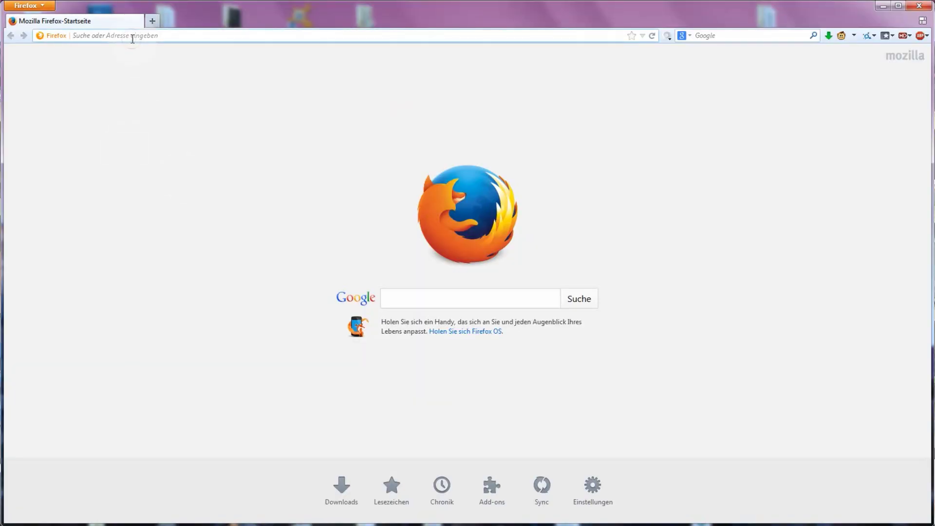
Open the OctoPrint page at octopi.local and show its printer terminal
{"action": "type", "text": "octopi.local"}
{"action": "key", "text": "Return"}
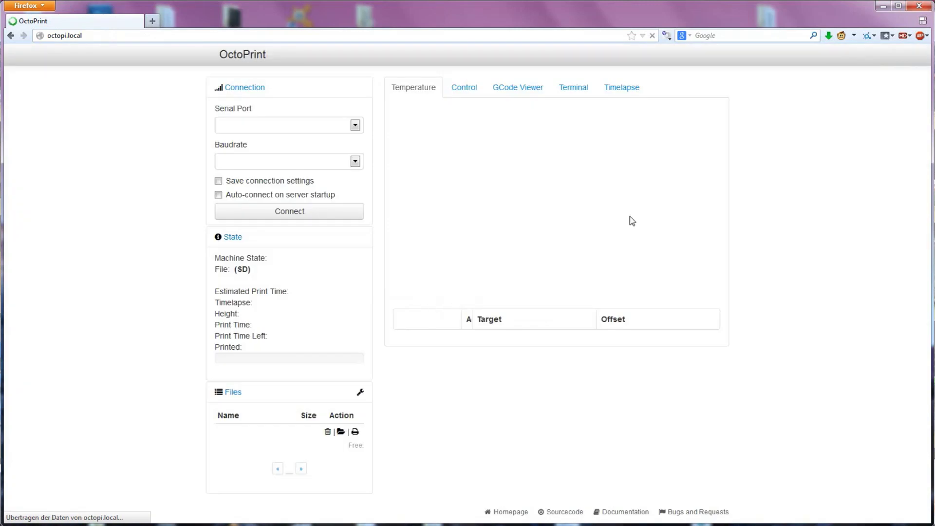
{"action": "left_click", "coordinate": [582, 87]}
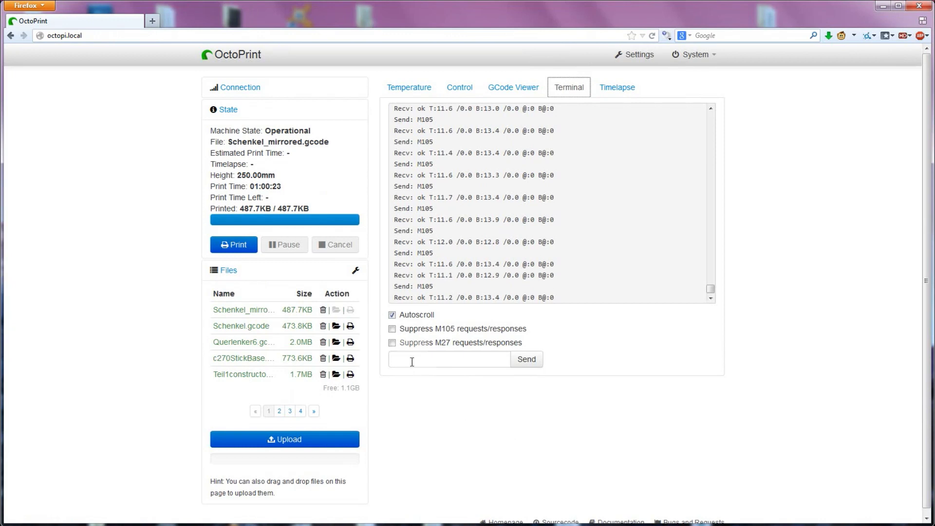
Send the M80 command to the printer through the terminal
{"action": "left_click", "coordinate": [425, 360]}
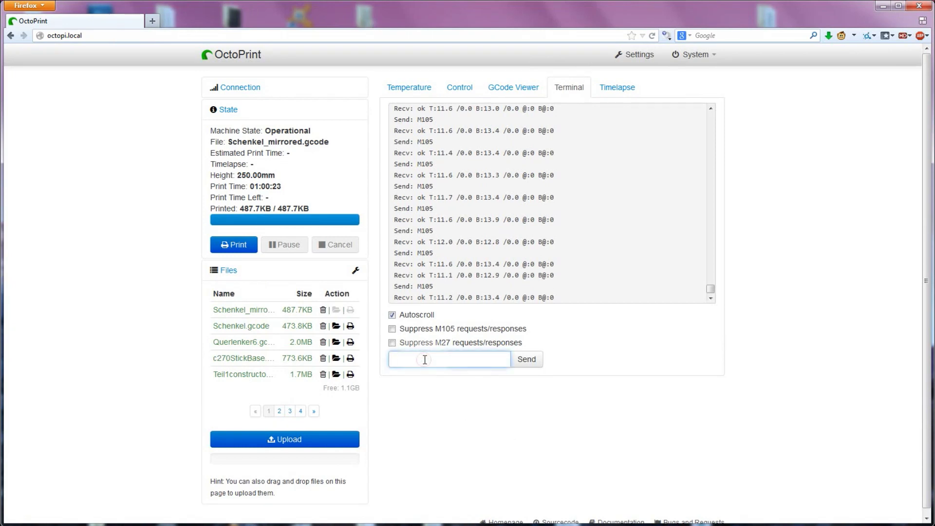
{"action": "type", "text": "M105"}
{"action": "key", "text": "Return"}
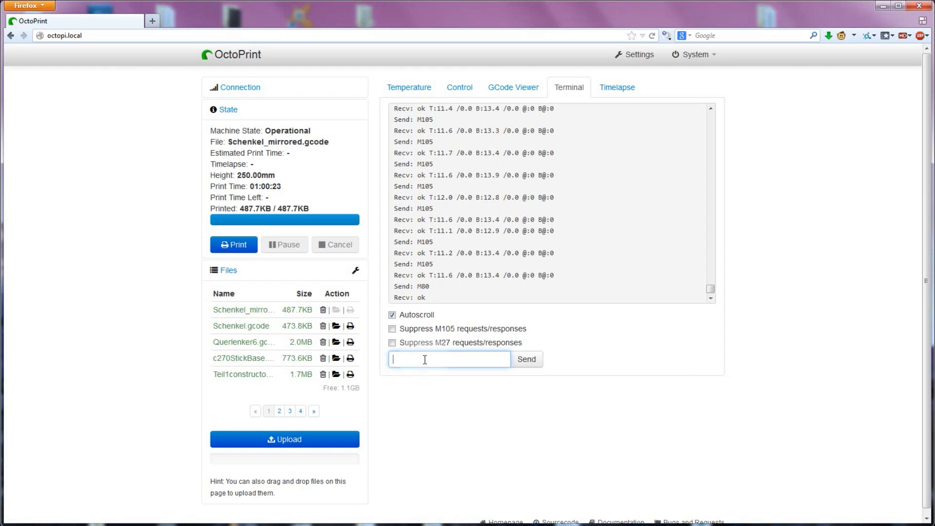
Start a hotend PID autotune at 230 °C with 10 cycles by sending M303S230C10
{"action": "type", "text": "M303"}
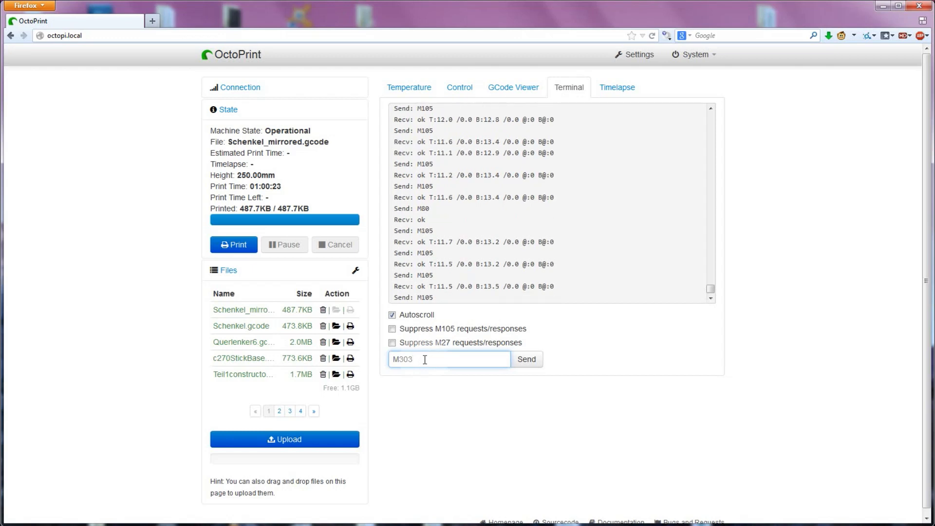
{"action": "type", "text": "S230"}
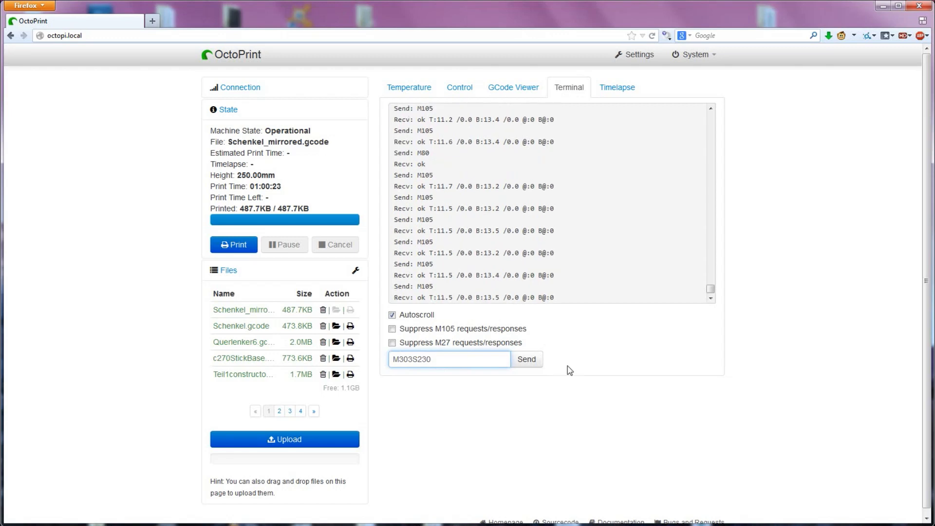
{"action": "type", "text": "C10"}
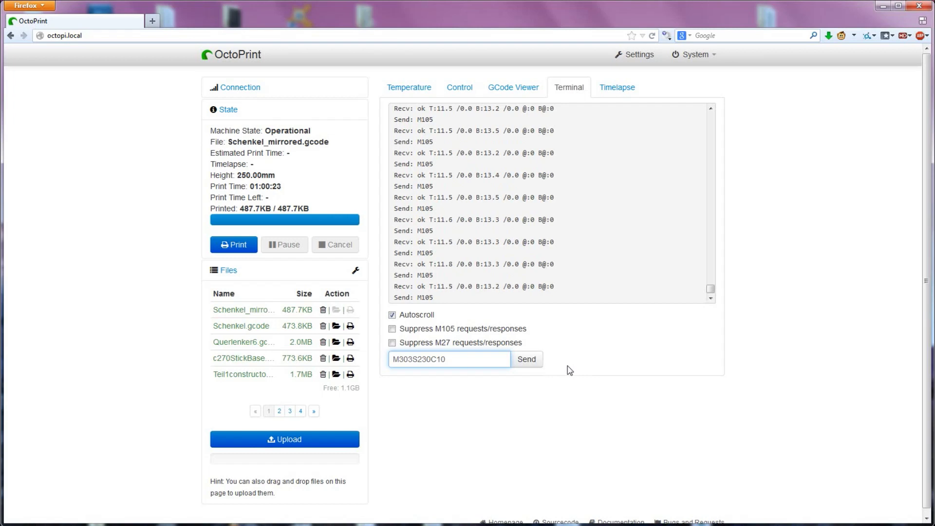
{"action": "key", "text": "Return"}
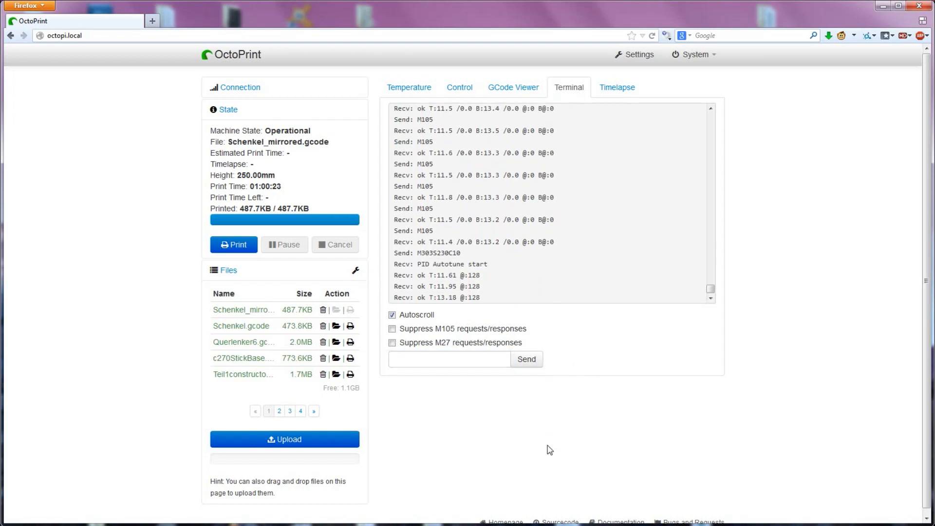
Examine the temperature graph to follow the Tool 0 curve during the autotune
{"action": "left_click", "coordinate": [409, 87]}
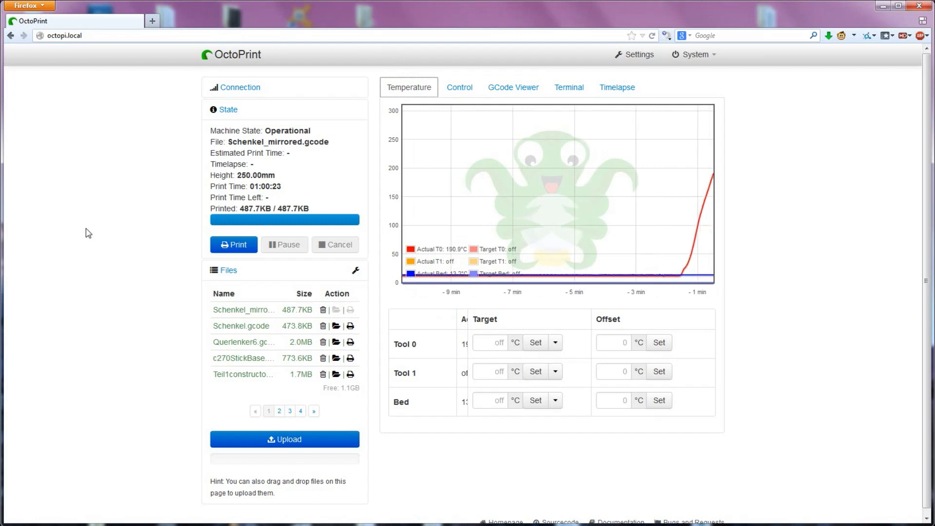
{"action": "left_click", "coordinate": [569, 87]}
{"action": "left_click", "coordinate": [422, 94]}
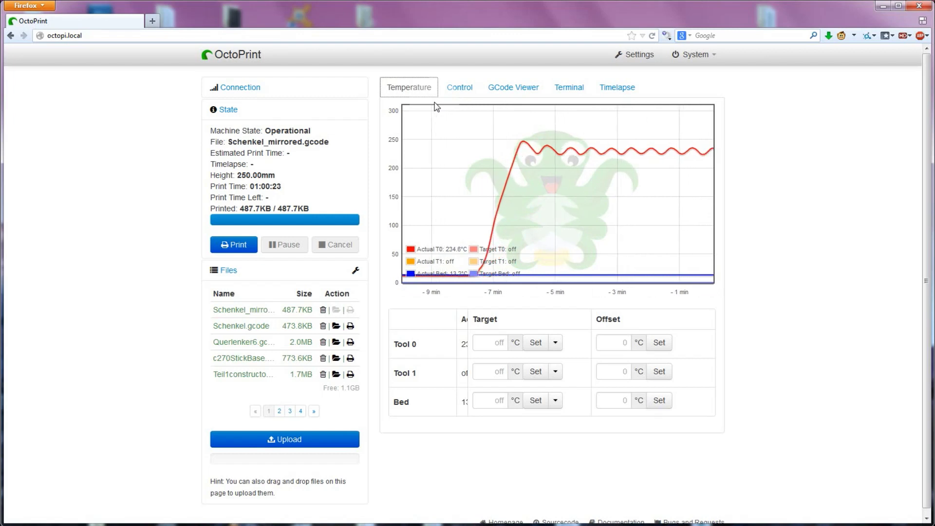
Examine the autotune result in the terminal log, highlighting the lines with the Kp, Ki and Kd constants
{"action": "left_click", "coordinate": [569, 87]}
{"action": "scroll", "coordinate": [476, 210], "scroll_direction": "up", "scroll_amount": 1}
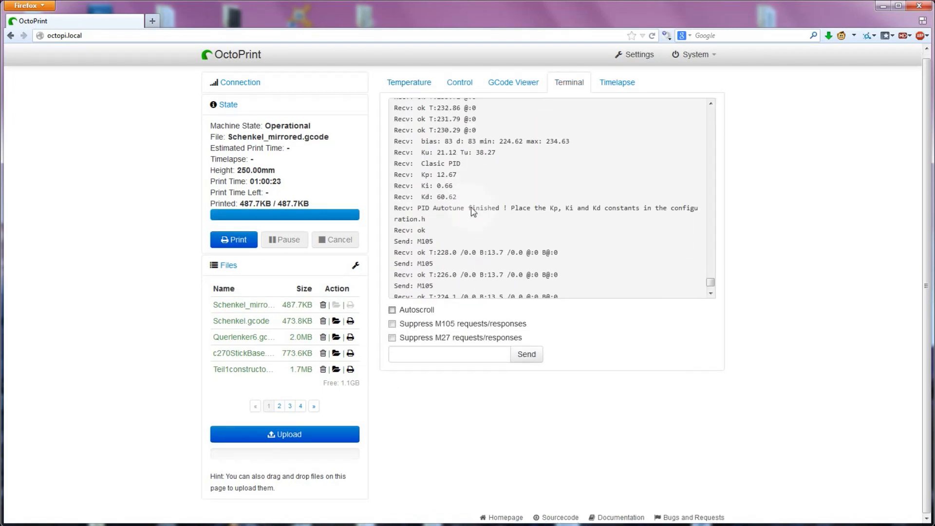
{"action": "left_click_drag", "start_coordinate": [468, 208], "coordinate": [390, 157]}
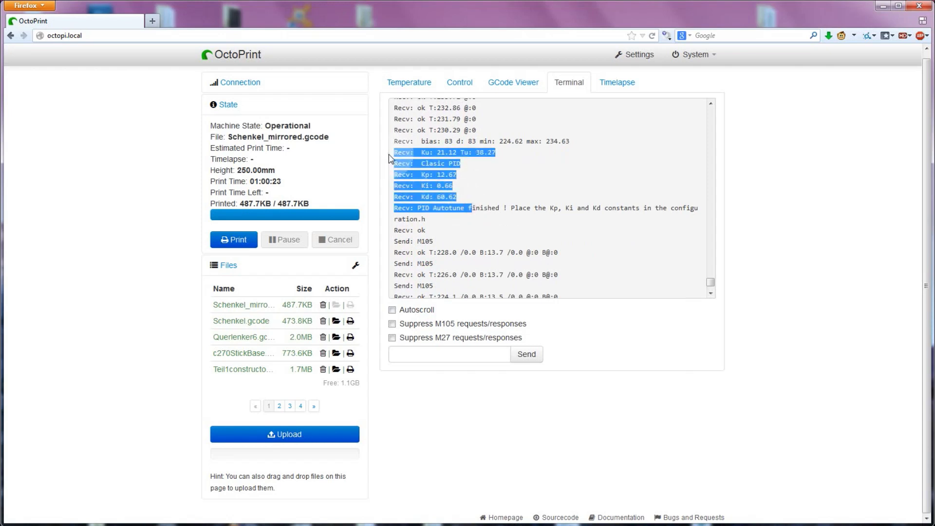
{"action": "left_click", "coordinate": [389, 157]}
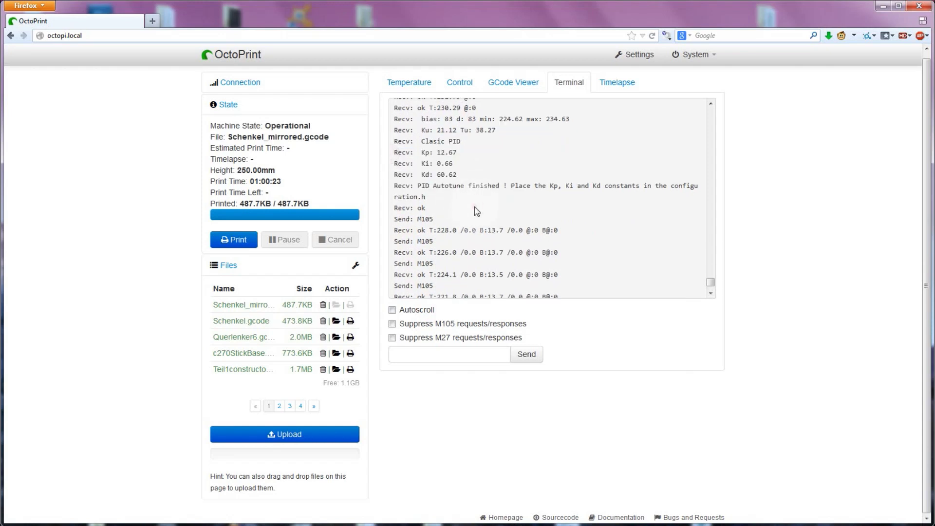
Enter the bed autotune command M303 E-1 C3 S120 in the terminal without sending it
{"action": "left_click", "coordinate": [413, 359]}
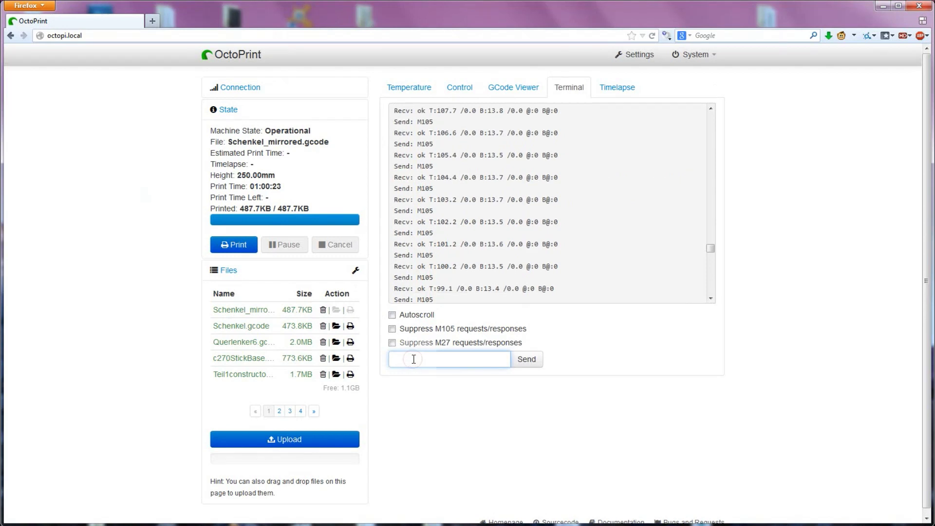
{"action": "type", "text": "M303"}
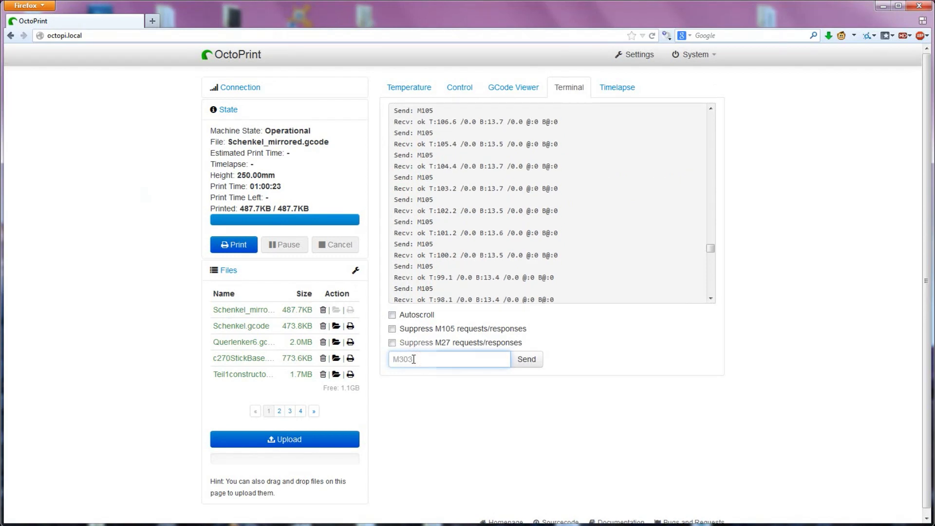
{"action": "type", "text": " E"}
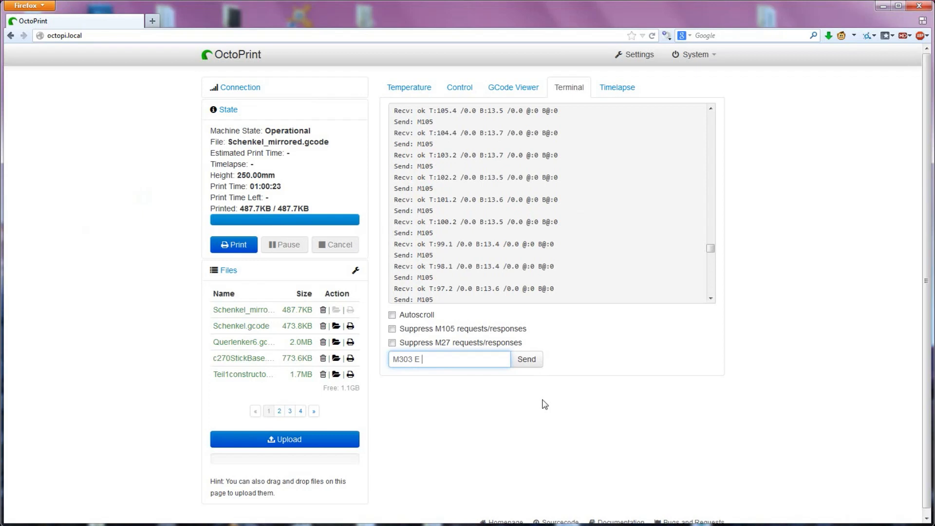
{"action": "type", "text": "-.1"}
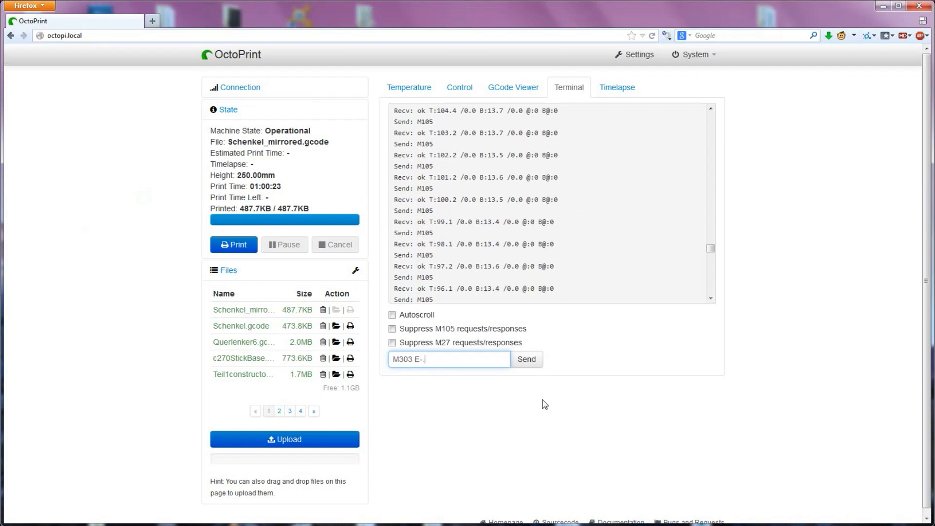
{"action": "key", "text": "BackSpace"}
{"action": "key", "text": "BackSpace"}
{"action": "type", "text": "1 "}
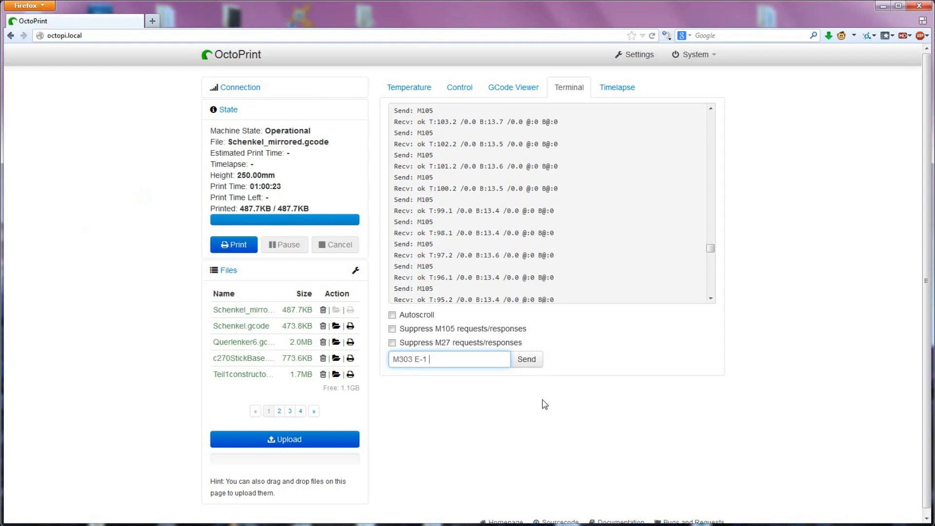
{"action": "type", "text": "C3 S"}
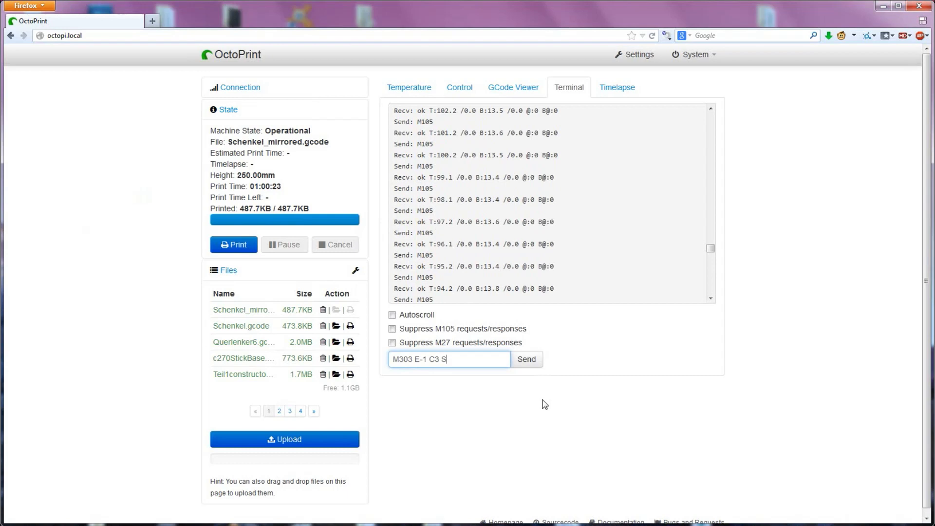
{"action": "type", "text": "120"}
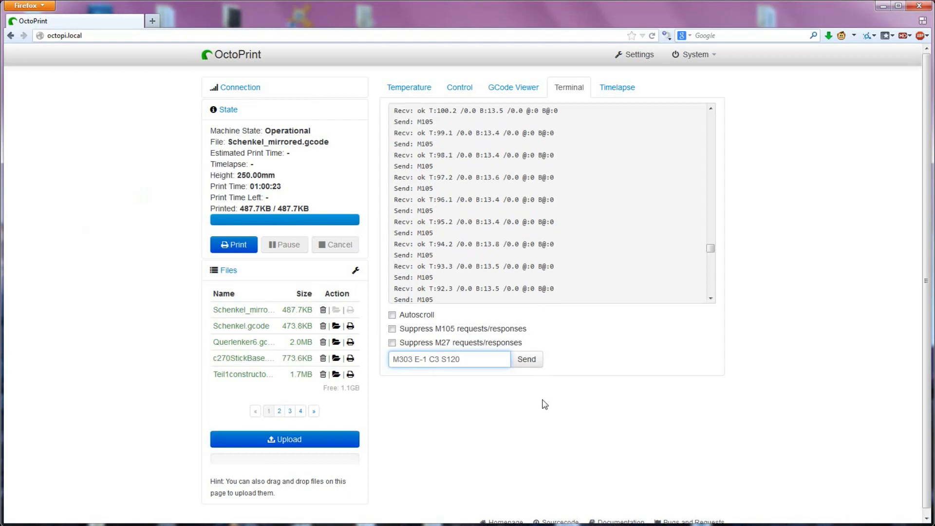
Clear the unsent bed autotune command from the terminal input
{"action": "key", "text": "BackSpace"}
{"action": "key", "text": "BackSpace"}
{"action": "key", "text": "BackSpace"}
{"action": "key", "text": "BackSpace"}
{"action": "key", "text": "BackSpace"}
{"action": "key", "text": "BackSpace"}
{"action": "key", "text": "BackSpace"}
{"action": "key", "text": "BackSpace"}
{"action": "key", "text": "BackSpace"}
{"action": "key", "text": "BackSpace"}
{"action": "key", "text": "BackSpace"}
{"action": "key", "text": "BackSpace"}
{"action": "key", "text": "BackSpace"}
{"action": "key", "text": "BackSpace"}
{"action": "key", "text": "BackSpace"}
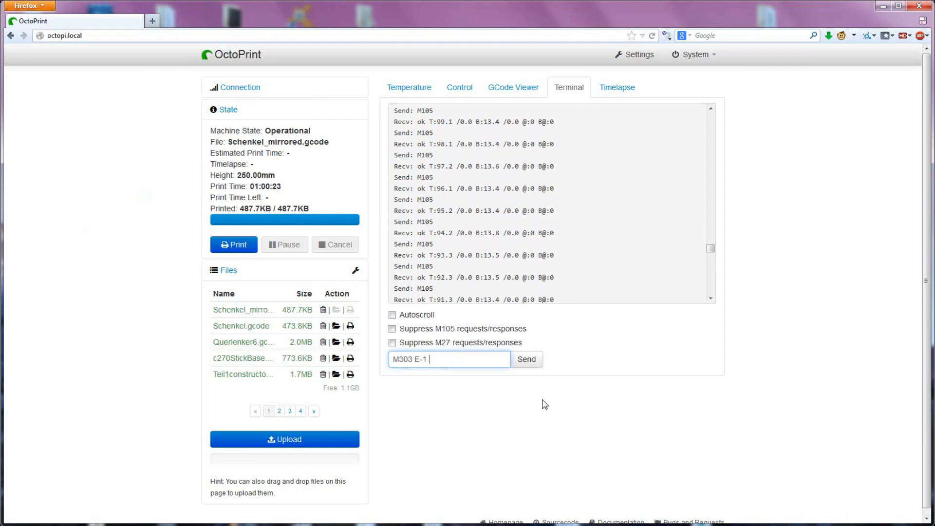
{"action": "key", "text": "BackSpace"}
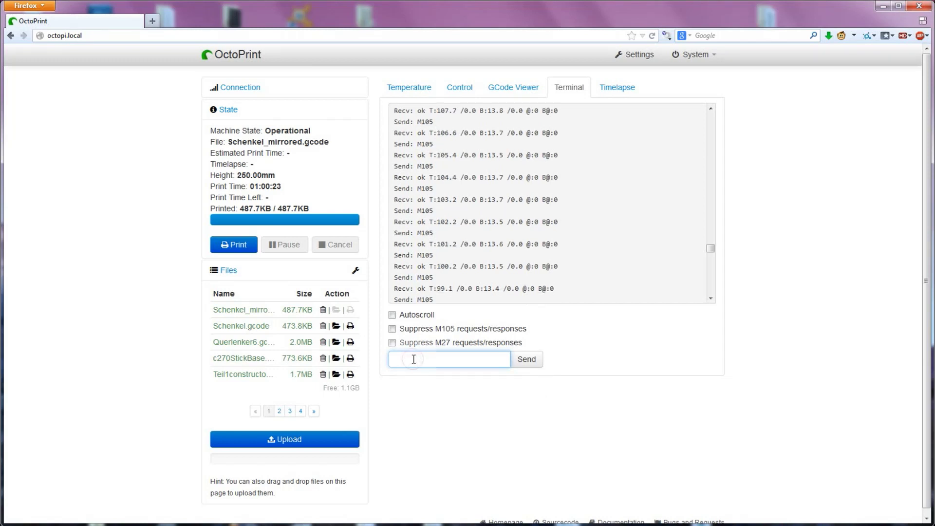
Write the command M303 E-1 C3 S120 in the empty terminal input again, leaving it unsent
{"action": "type", "text": "M303"}
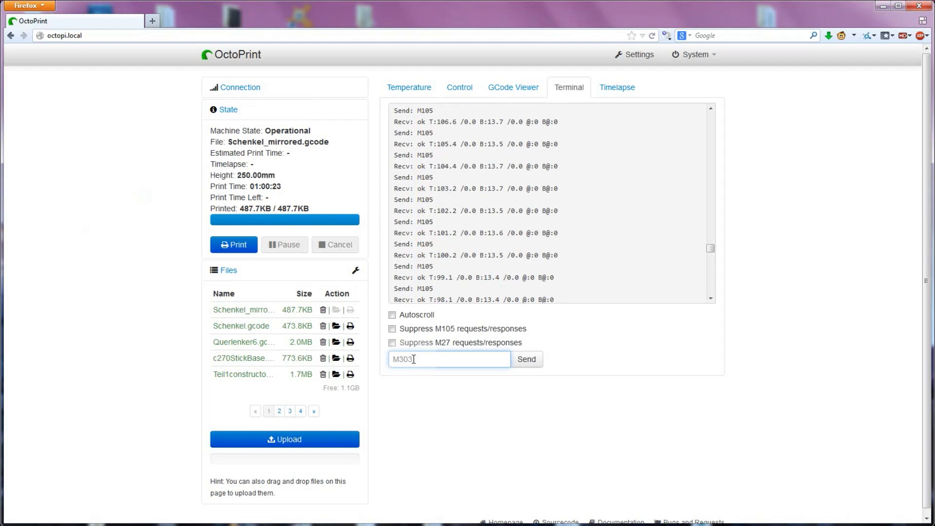
{"action": "type", "text": " E"}
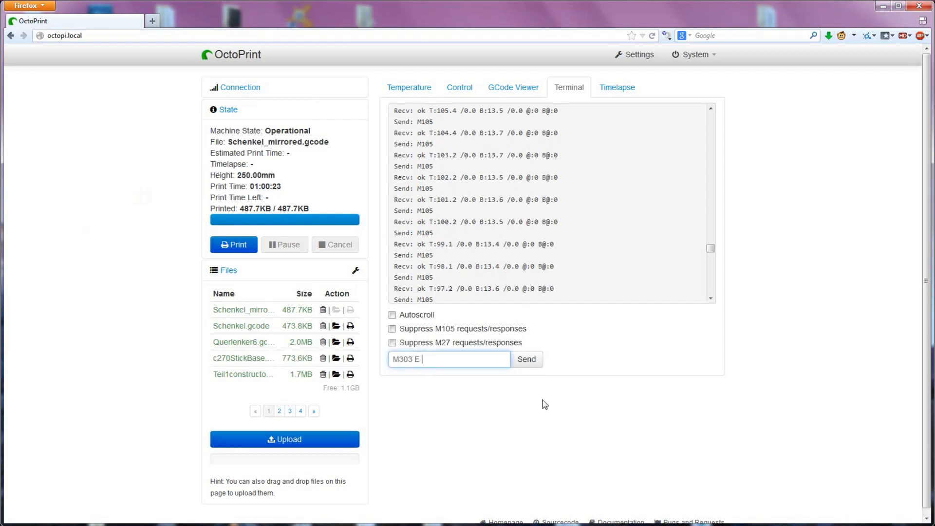
{"action": "key", "text": "BackSpace"}
{"action": "type", "text": "-1 "}
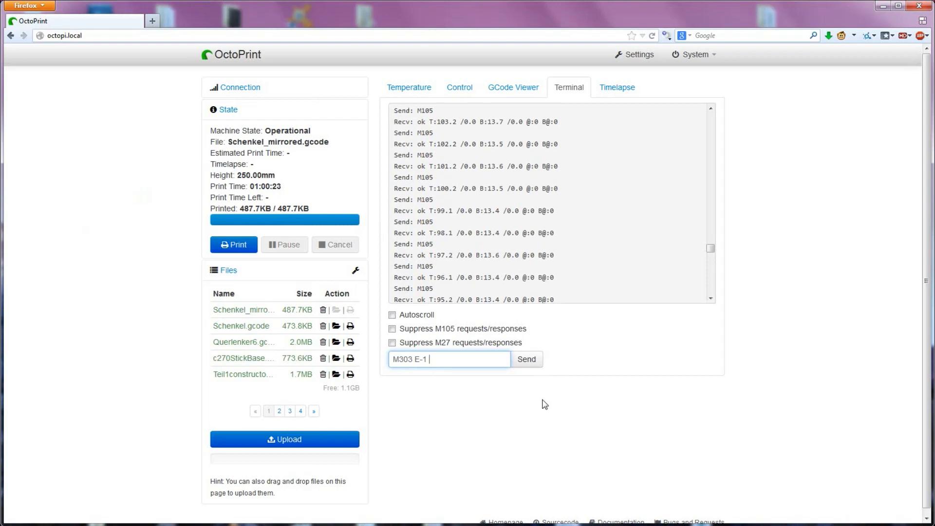
{"action": "type", "text": "C3 S"}
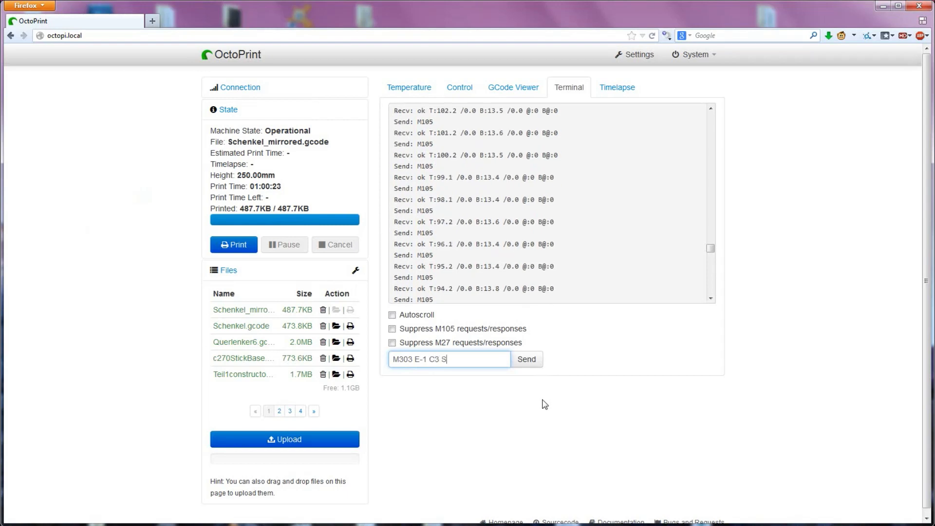
{"action": "type", "text": "120"}
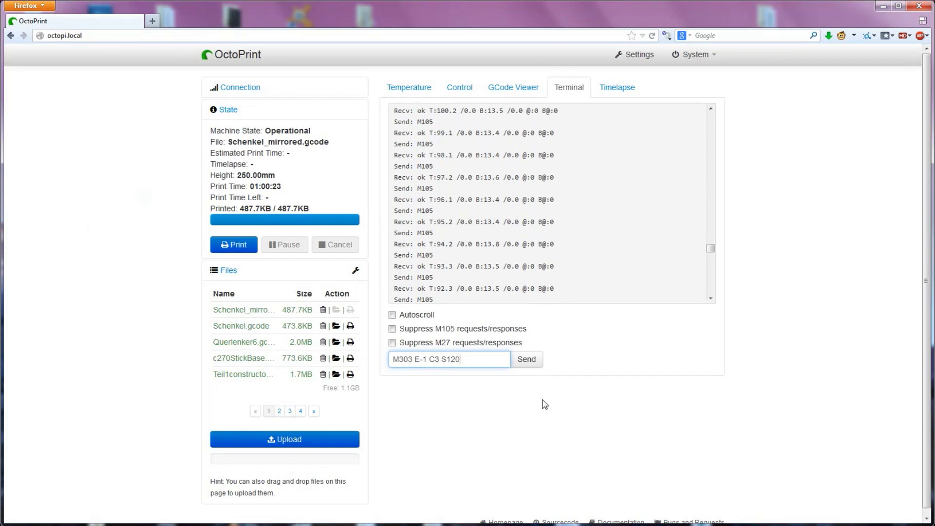
Delete the whole unsent M303 command so the terminal input is empty
{"action": "key", "text": "BackSpace"}
{"action": "key", "text": "BackSpace"}
{"action": "key", "text": "BackSpace"}
{"action": "key", "text": "BackSpace"}
{"action": "key", "text": "BackSpace"}
{"action": "key", "text": "BackSpace"}
{"action": "key", "text": "BackSpace"}
{"action": "key", "text": "BackSpace"}
{"action": "key", "text": "BackSpace"}
{"action": "key", "text": "BackSpace"}
{"action": "key", "text": "BackSpace"}
{"action": "key", "text": "BackSpace"}
{"action": "key", "text": "BackSpace"}
{"action": "key", "text": "BackSpace"}
{"action": "key", "text": "BackSpace"}
{"action": "key", "text": "BackSpace"}
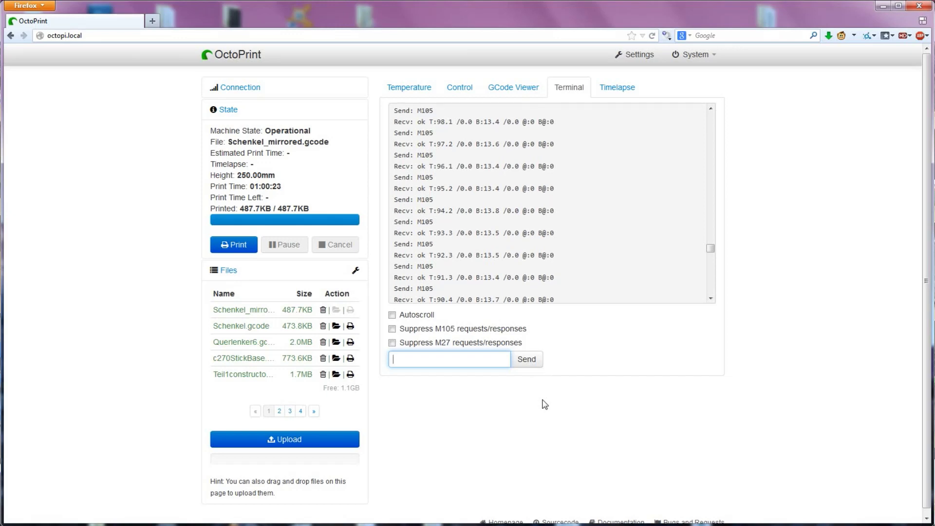
Begin a bed PID command in the terminal input with M304, removing the trial P parameter and dots after it
{"action": "type", "text": "M"}
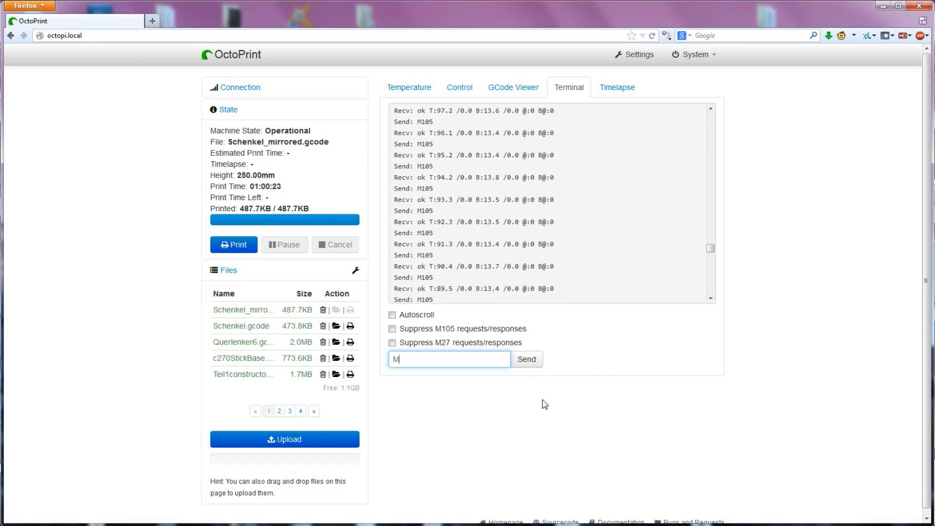
{"action": "type", "text": "304"}
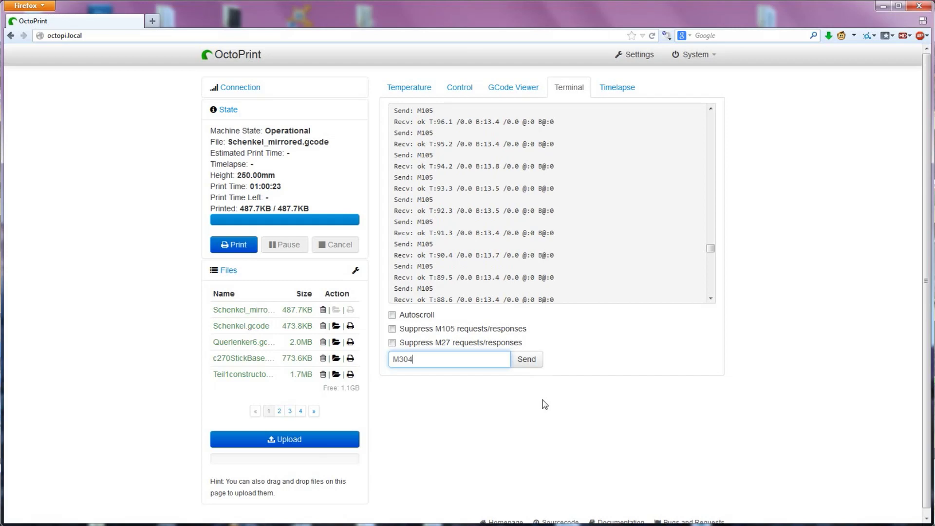
{"action": "type", "text": "P"}
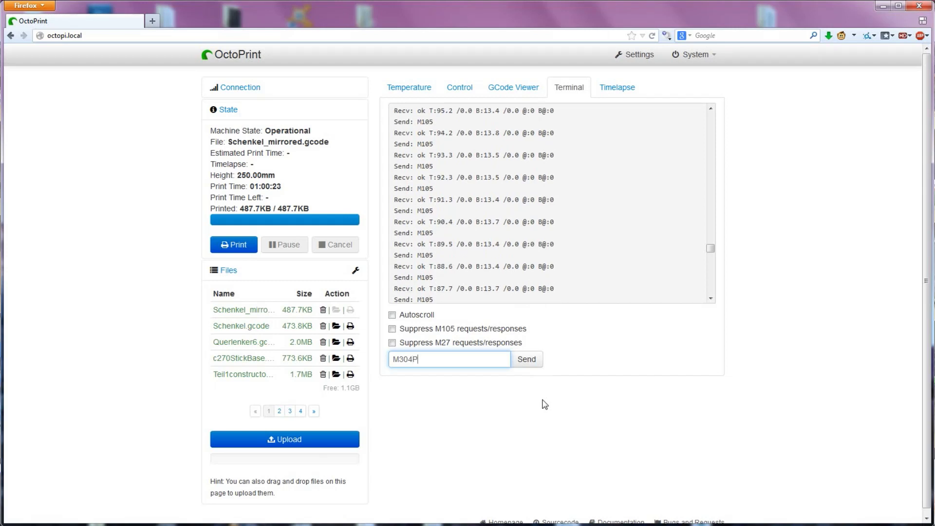
{"action": "type", "text": "..."}
{"action": "key", "text": "BackSpace"}
{"action": "key", "text": "BackSpace"}
{"action": "key", "text": "BackSpace"}
{"action": "key", "text": "BackSpace"}
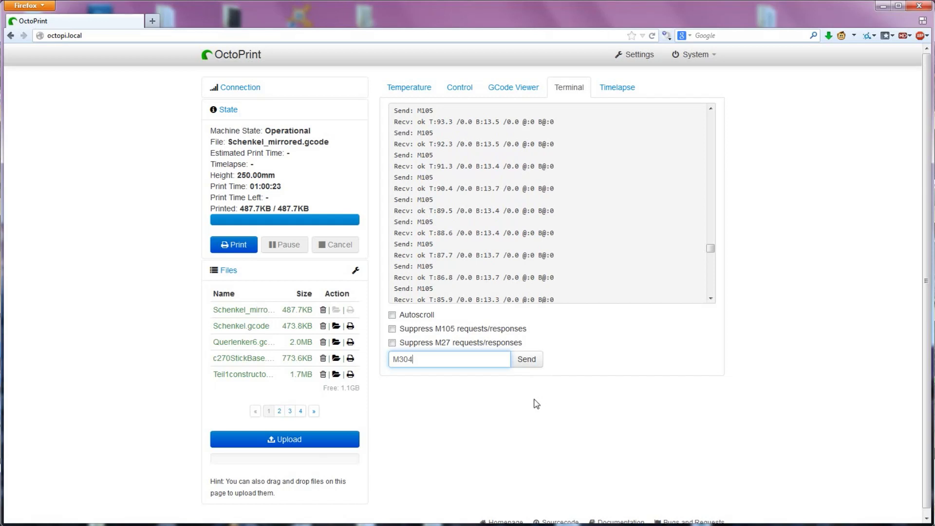